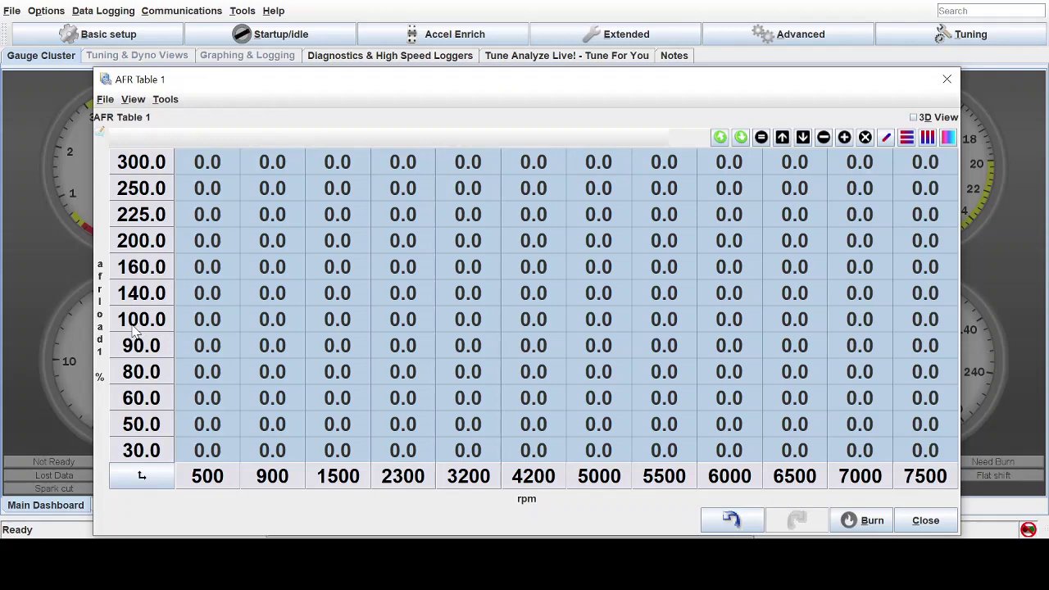
Review the 14.7:1 pure gasoline ratio and the 10% ethanol gas ratio line in the AFR notes.
key("alt+Tab")
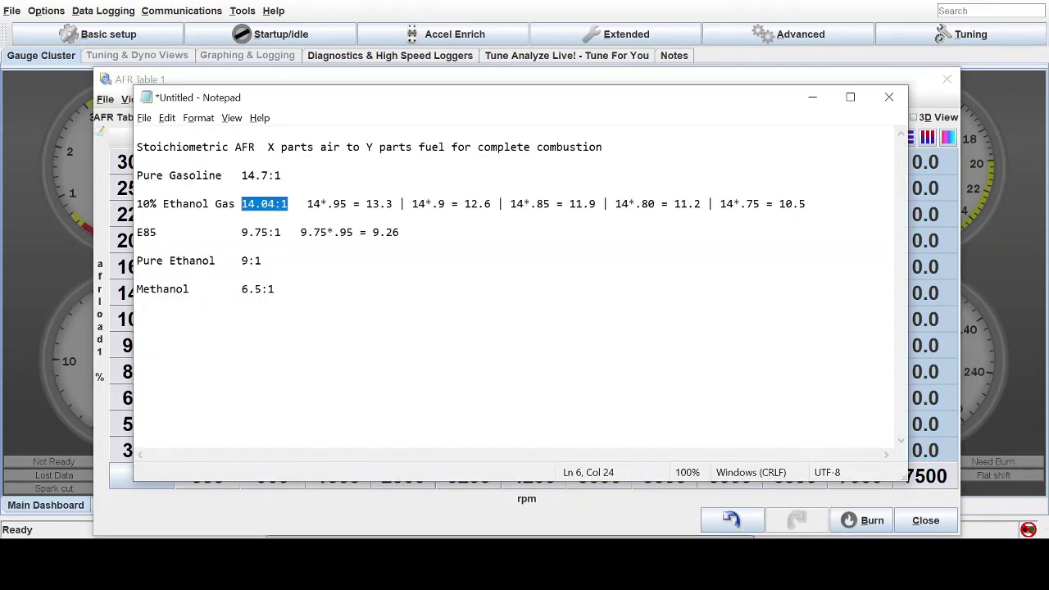
left_click_drag(242, 175, 288, 203)
left_click_drag(242, 175, 281, 175)
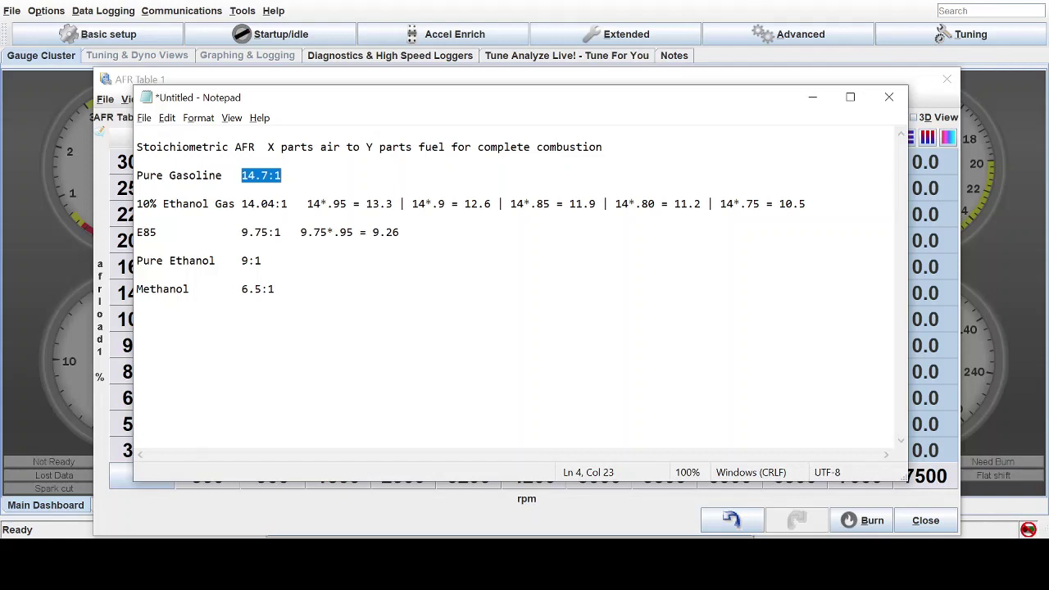
left_click_drag(241, 204, 807, 205)
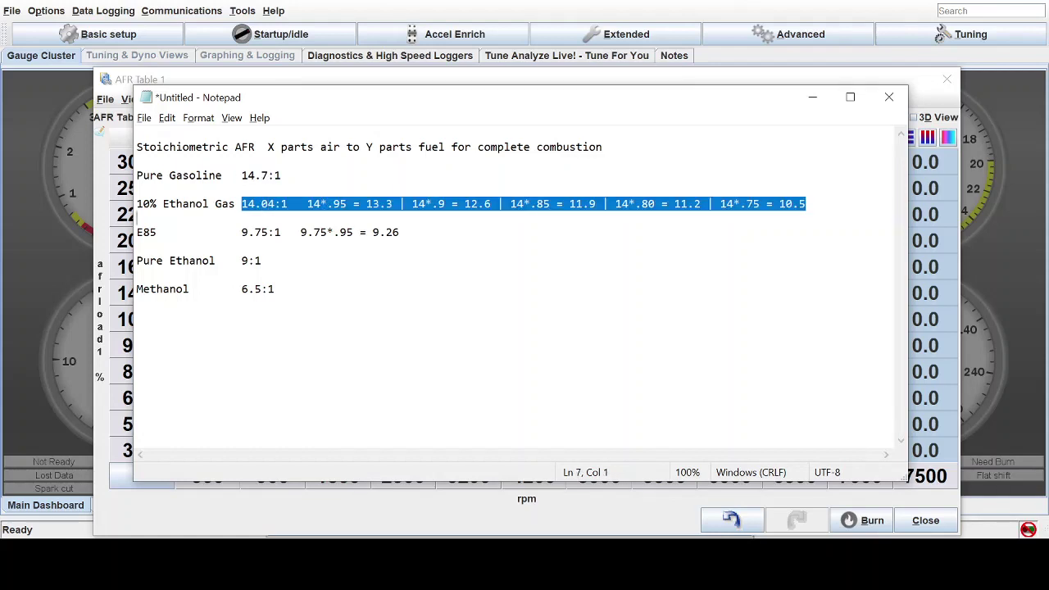
left_click_drag(806, 204, 287, 204)
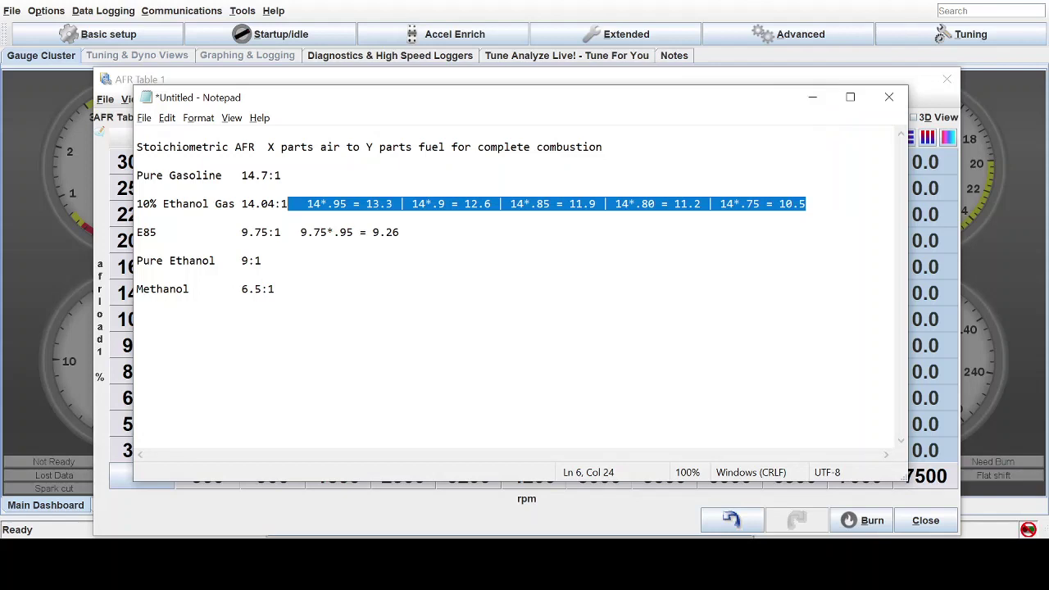
Go through the ethanol line's targets at the 90%, 85%, 80% and 75% multipliers.
left_click(261, 261)
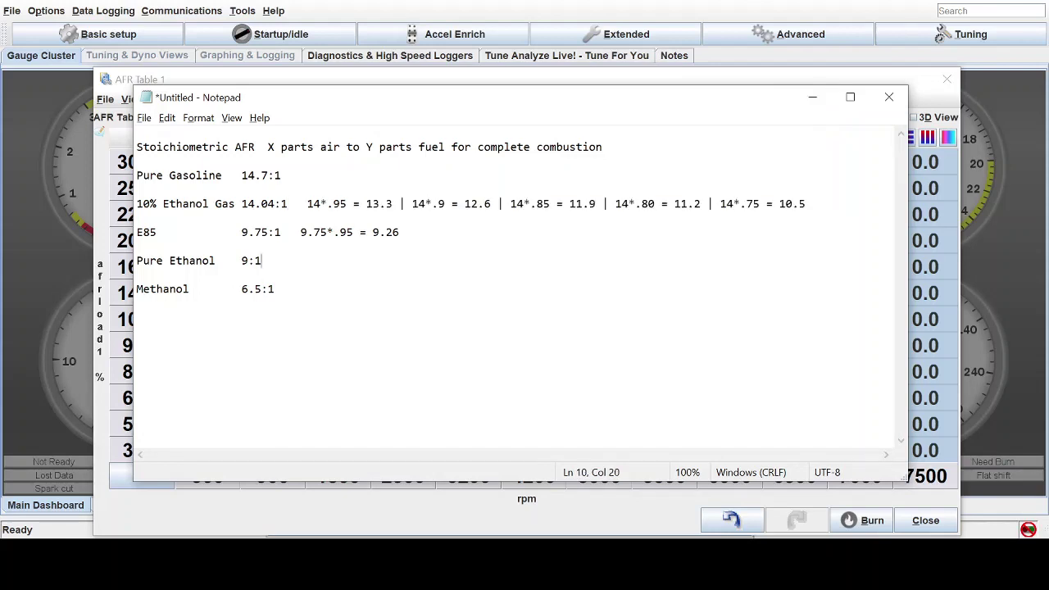
left_click_drag(326, 203, 819, 220)
left_click(470, 203)
left_click_drag(471, 204, 819, 220)
left_click(439, 204)
left_click(550, 203)
left_click(655, 203)
left_click(753, 203)
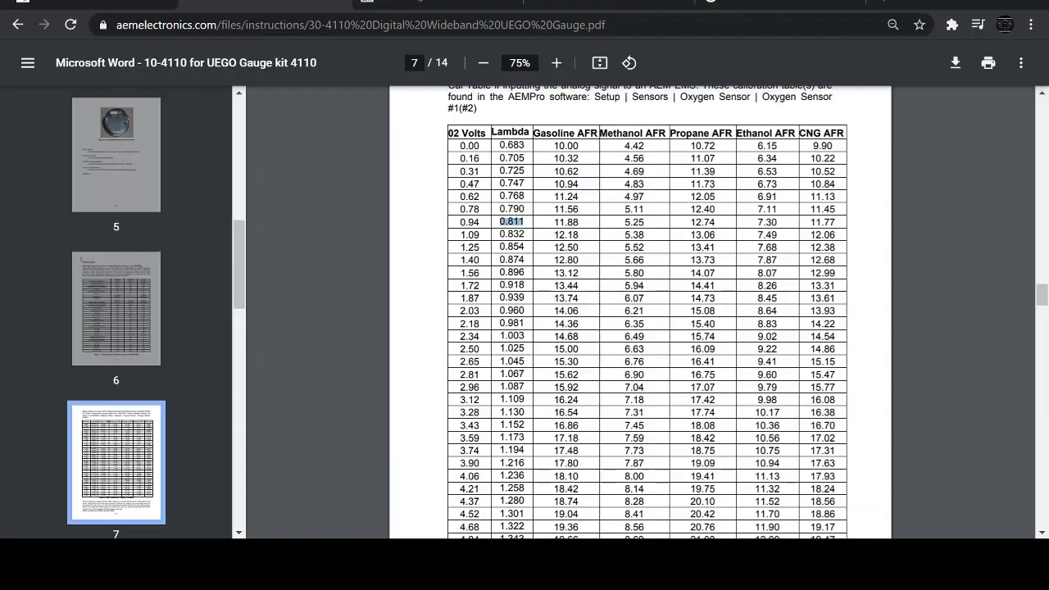
Calculate 14.7 decreased by 15% in the percentage calculator, giving 12.495.
key("alt+Tab")
key("alt+Tab")
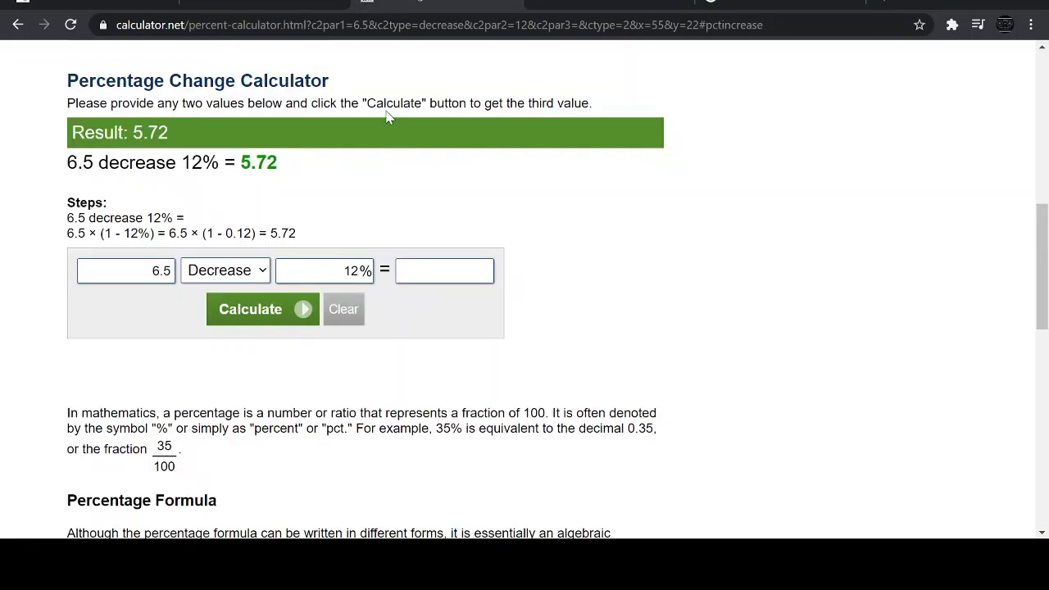
left_click_drag(152, 270, 188, 273)
type("14")
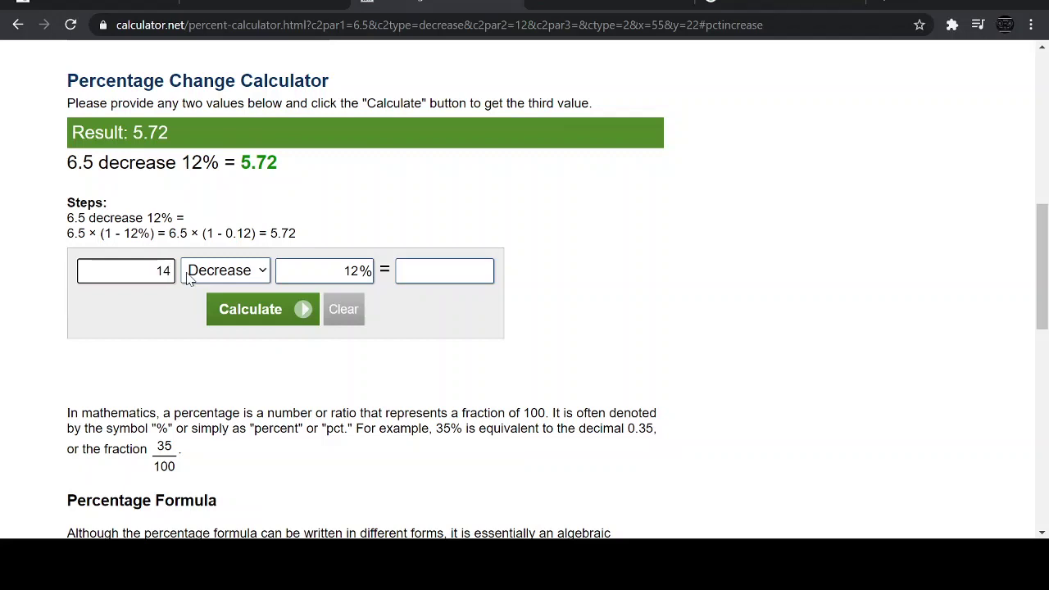
type(".7")
left_click_drag(359, 270, 343, 271)
type("15")
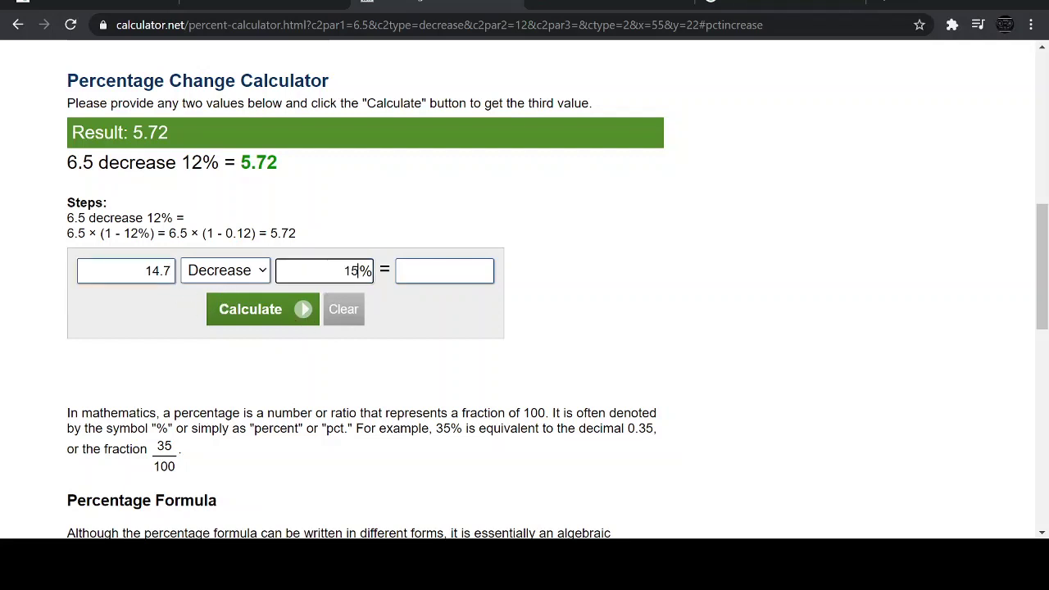
left_click(282, 313)
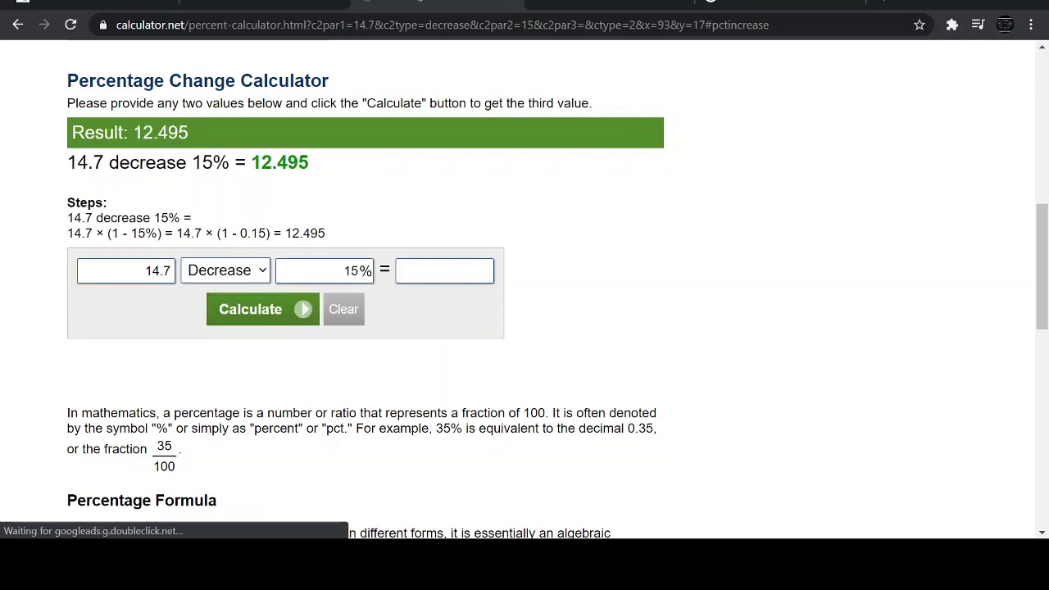
left_click_drag(251, 162, 311, 178)
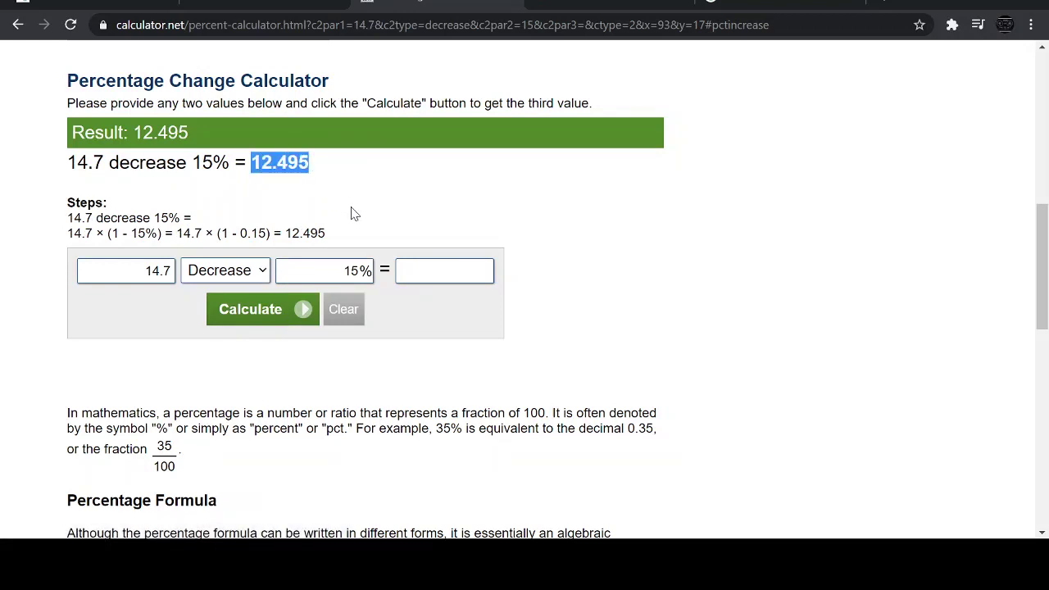
left_click_drag(261, 163, 306, 182)
Recalculate 14.7 decreased by 20% to get 11.76, then return to the AFR notes.
left_click_drag(137, 271, 180, 292)
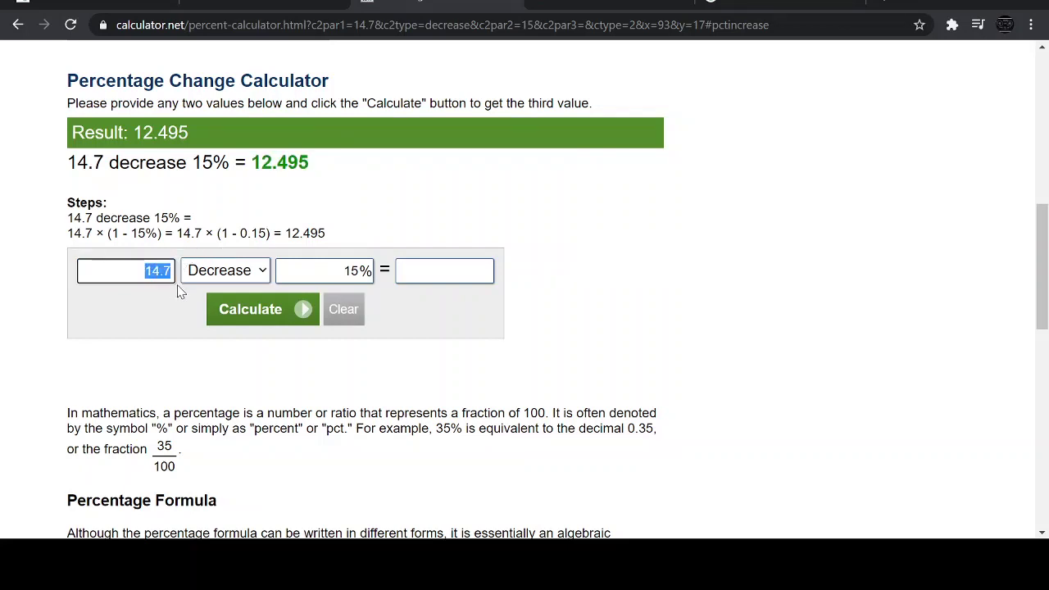
key("Tab")
key("Tab")
type("20")
left_click(305, 312)
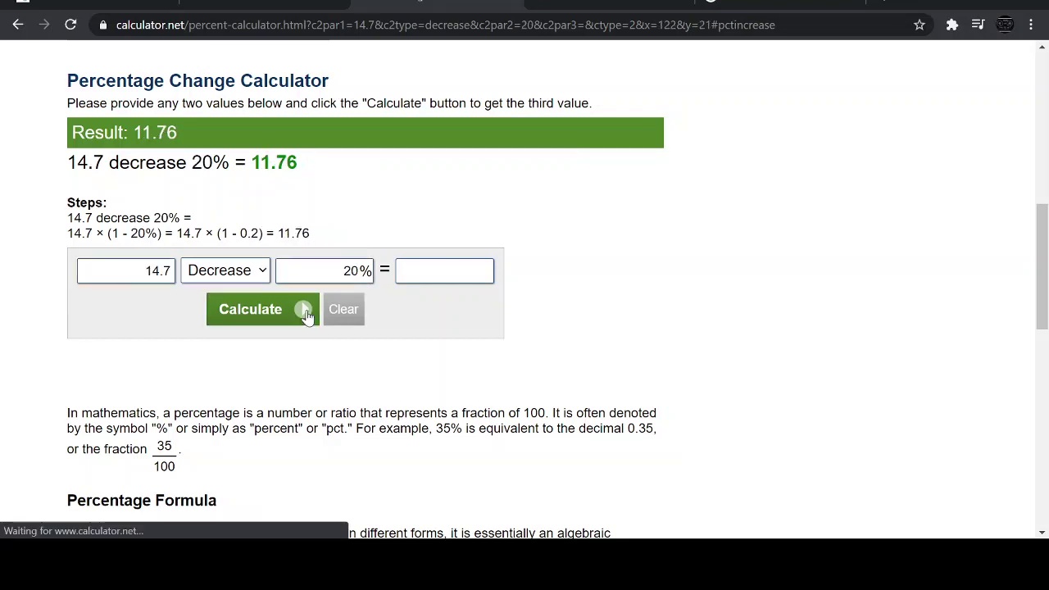
left_click_drag(251, 163, 314, 175)
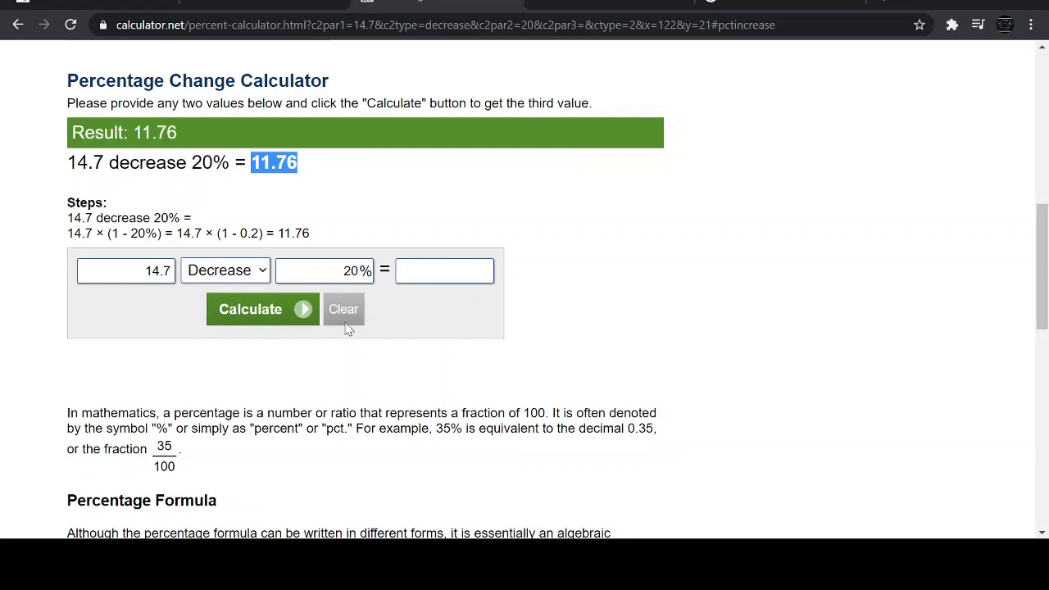
mouse_move(424, 566)
key("alt+Tab")
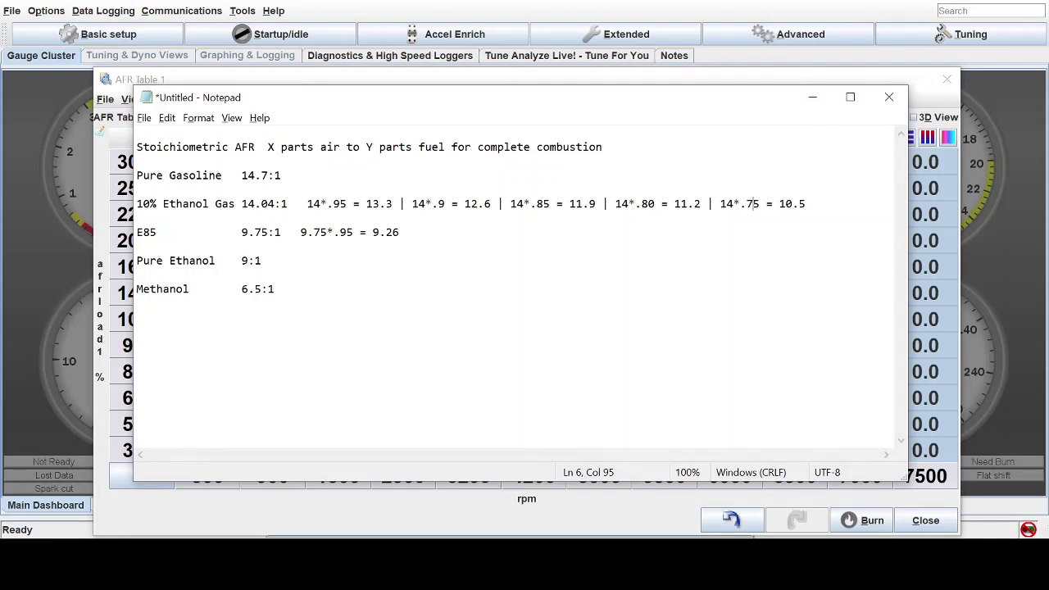
Select the final 10.5 result (14*.75) on the ethanol line of the notes.
key("shift+Right")
key("shift+Right")
key("Down")
key("Up")
key("Right")
key("Right")
key("shift+Right")
key("shift+Right")
key("shift+Right")
key("shift+Right")
Fill AFR Table 1 with 9.0 and set the 300.0 load row to 10.5.
left_click(811, 100)
type("9")
key("Return")
left_click_drag(207, 161, 910, 166)
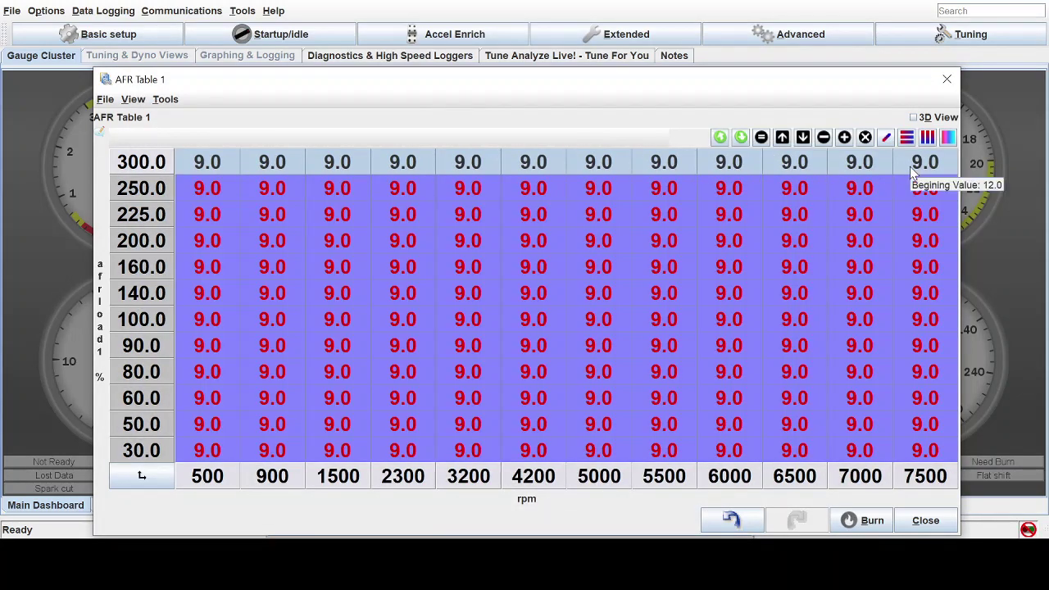
type("10.5")
key("Return")
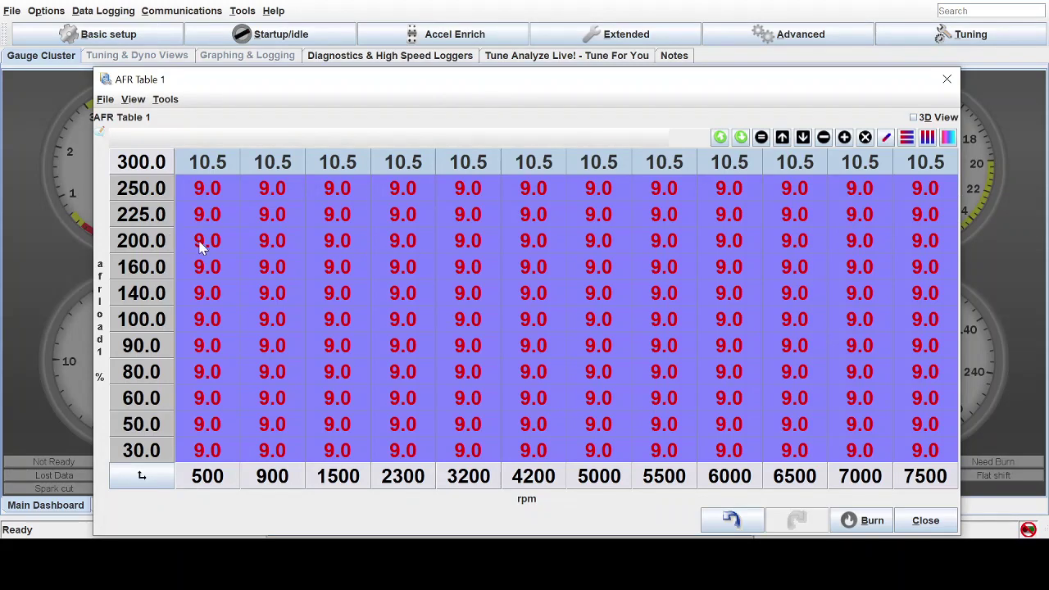
left_click_drag(200, 245, 896, 241)
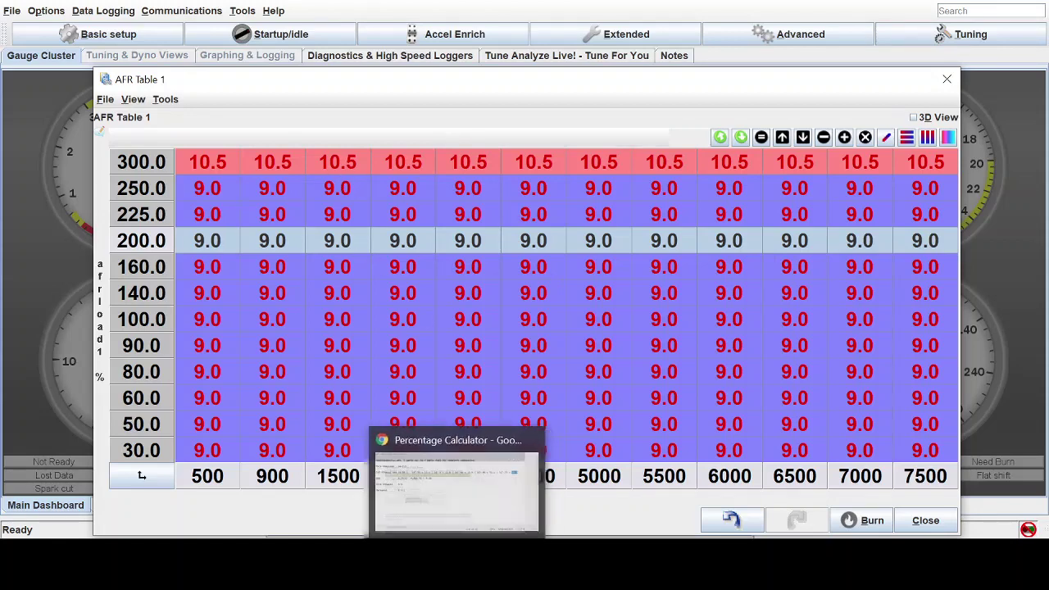
Bring the AFR notes back and mark the .85 factor and its 11.9 result on the ethanol line.
mouse_move(423, 565)
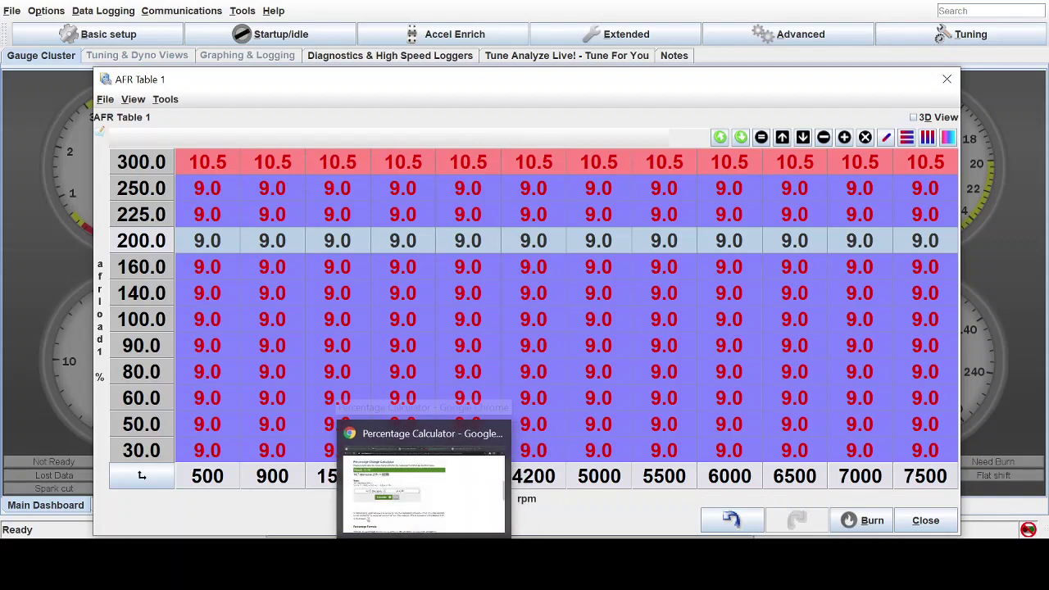
left_click(461, 566)
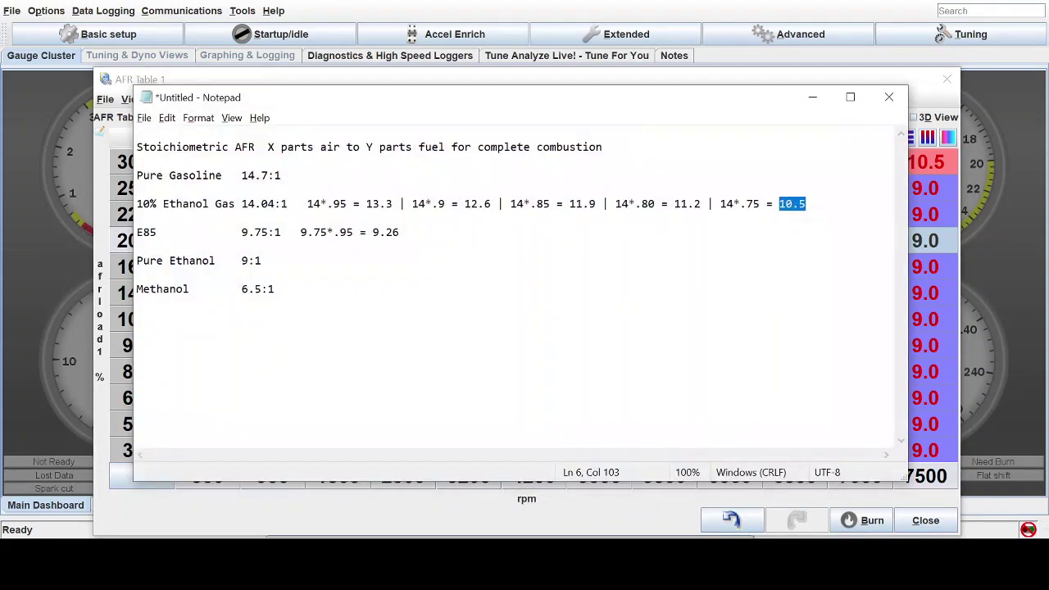
left_click_drag(807, 203, 569, 204)
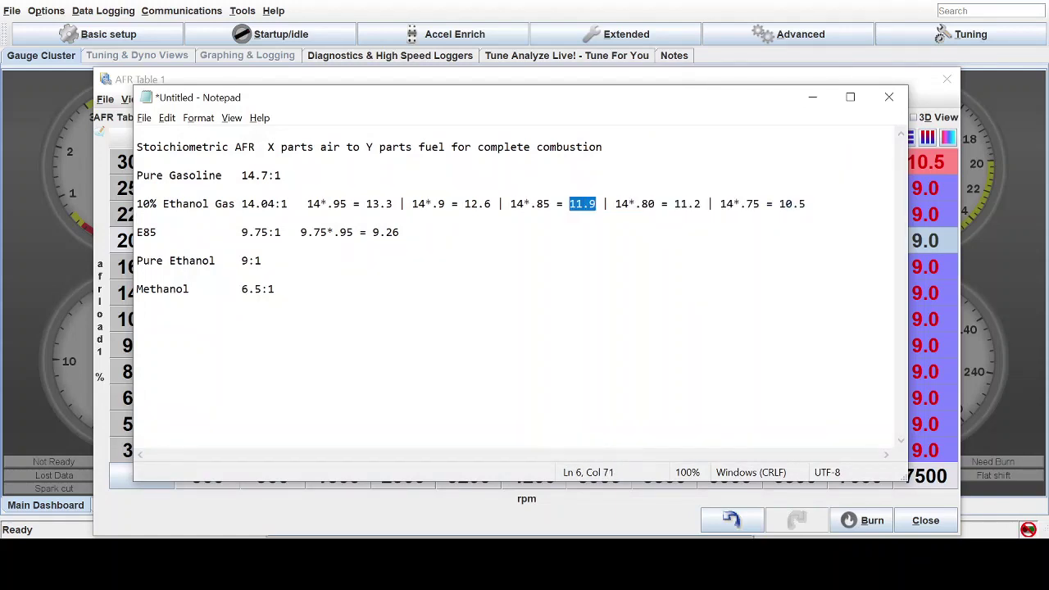
left_click_drag(537, 203, 550, 203)
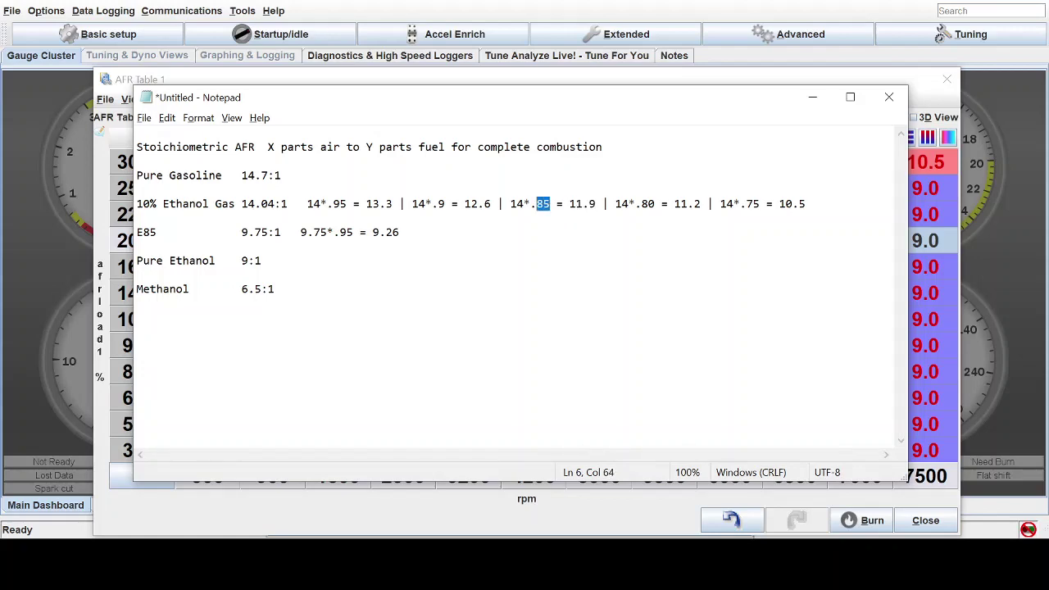
Enter 11.8 across every rpm column of the 200.0 load row in AFR Table 1.
left_click(812, 96)
left_click_drag(222, 245, 910, 244)
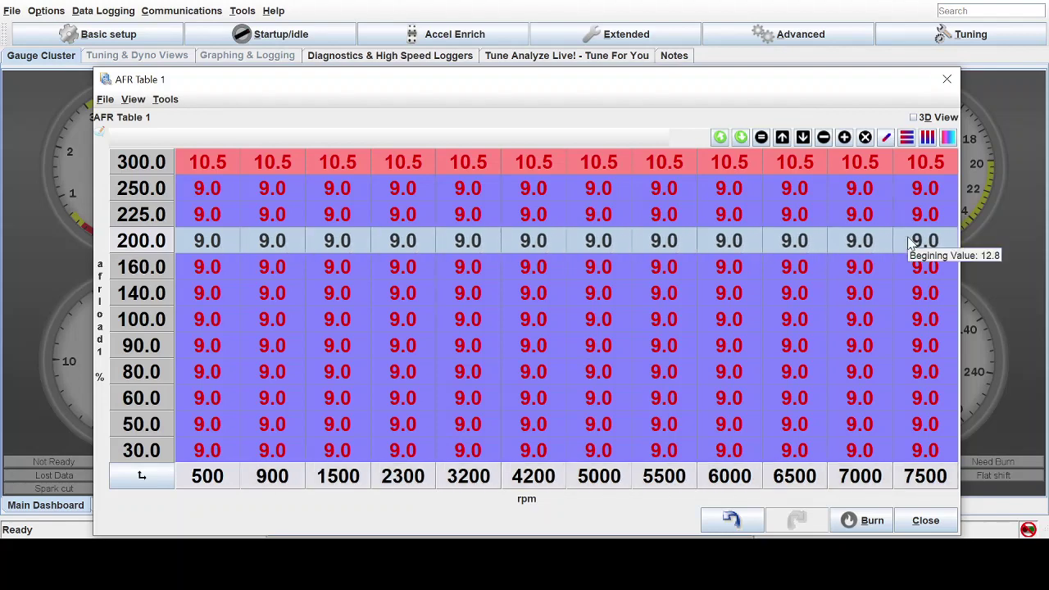
type("11.8")
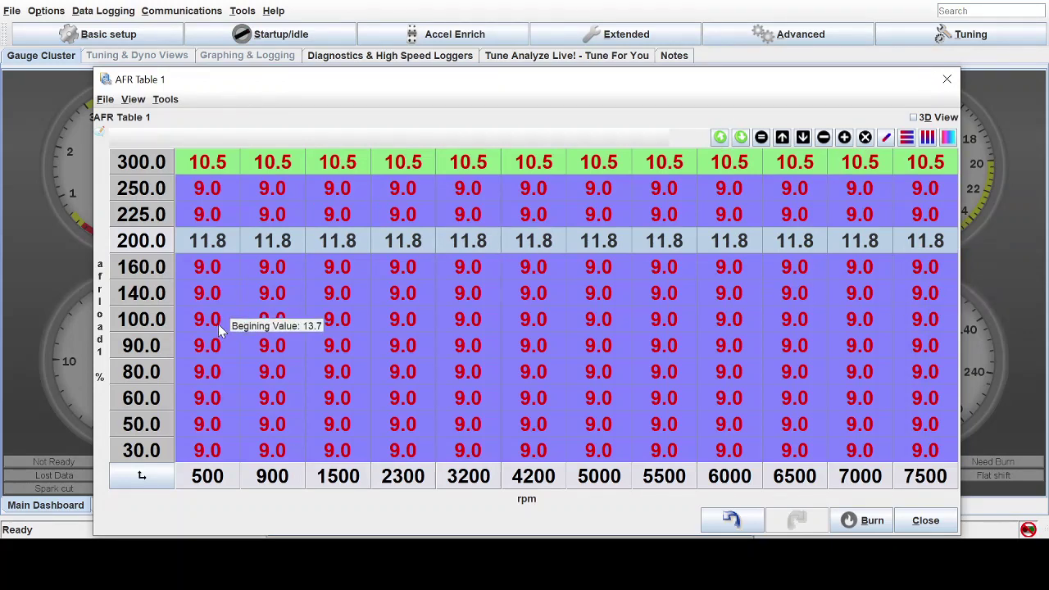
left_click_drag(182, 319, 902, 318)
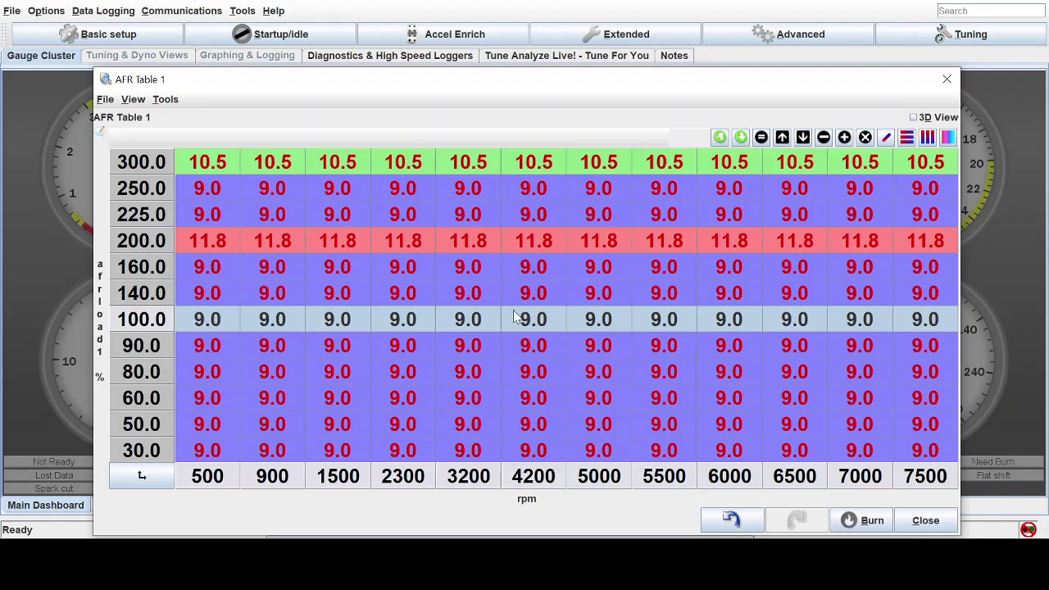
Find the .9 factor and its 12.6 result on the ethanol line of the AFR notes.
key("alt+Tab")
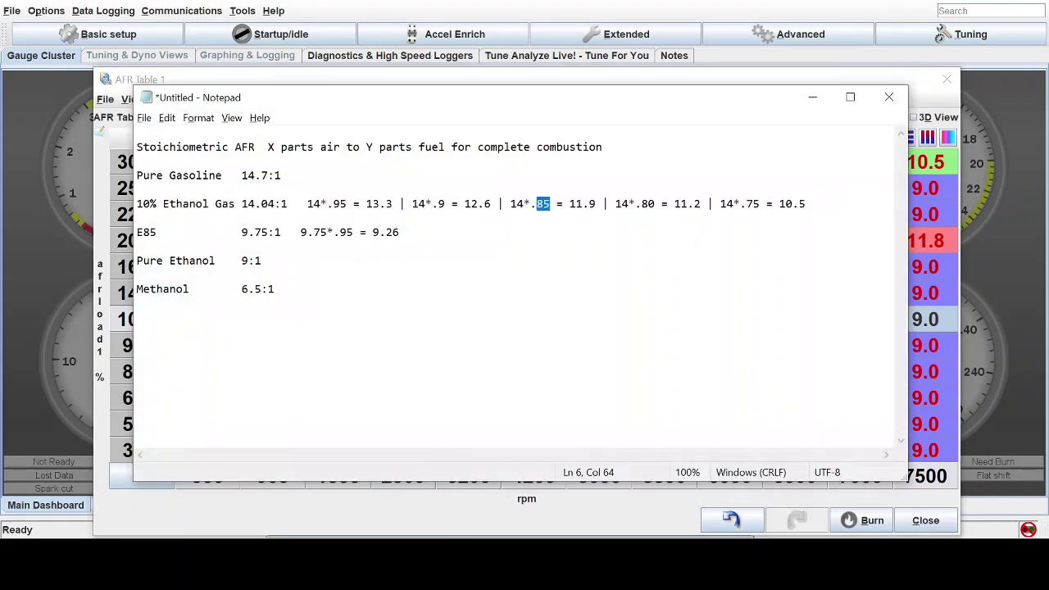
left_click_drag(432, 203, 451, 203)
left_click_drag(465, 203, 490, 203)
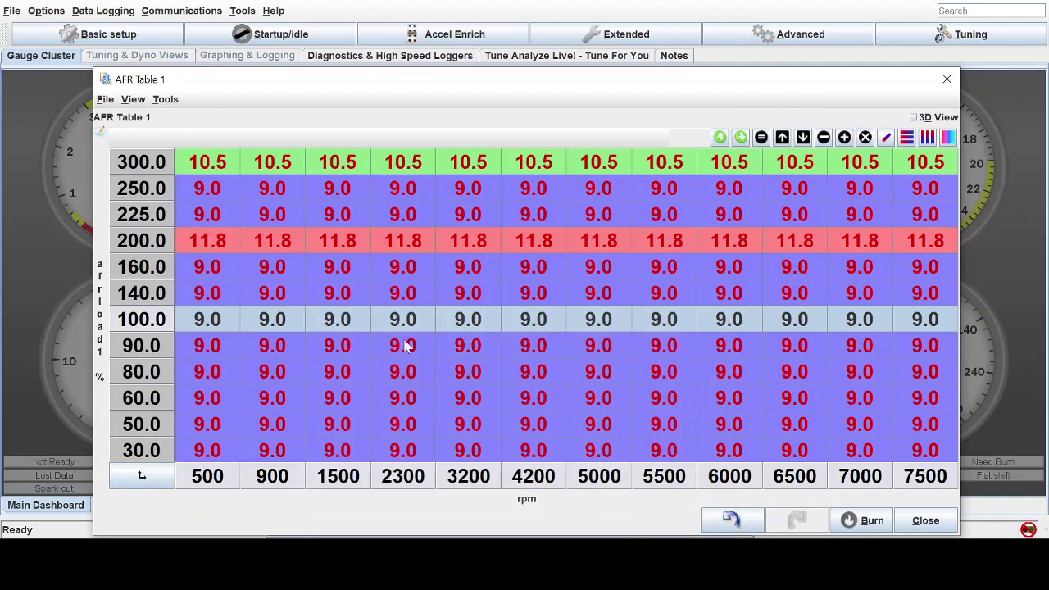
mouse_move(871, 361)
mouse_move(565, 373)
key("alt+Tab")
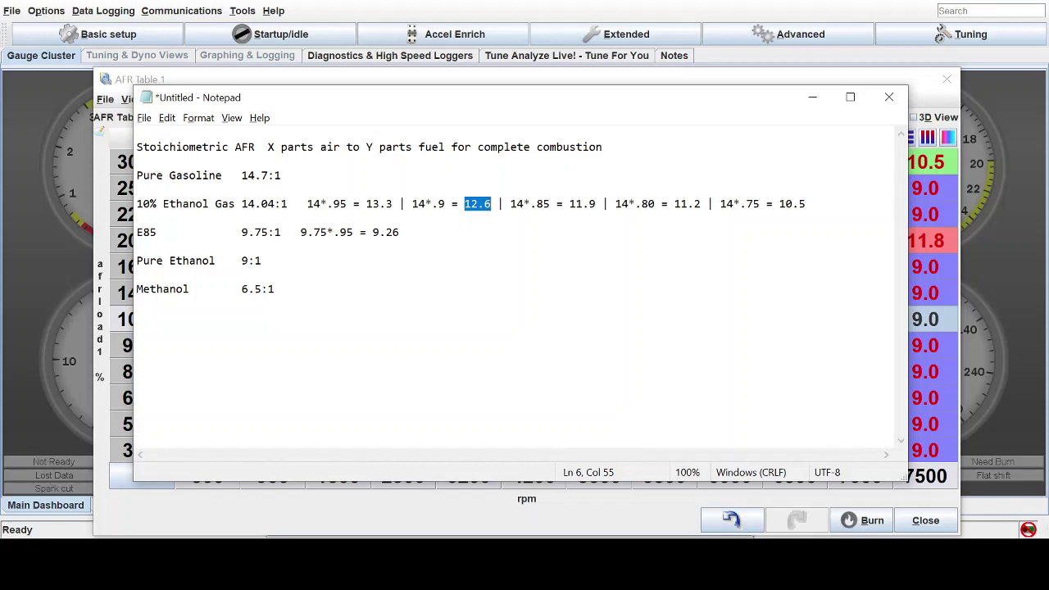
Set the 100.0 load row of AFR Table 1 to 12.6.
left_click(464, 574)
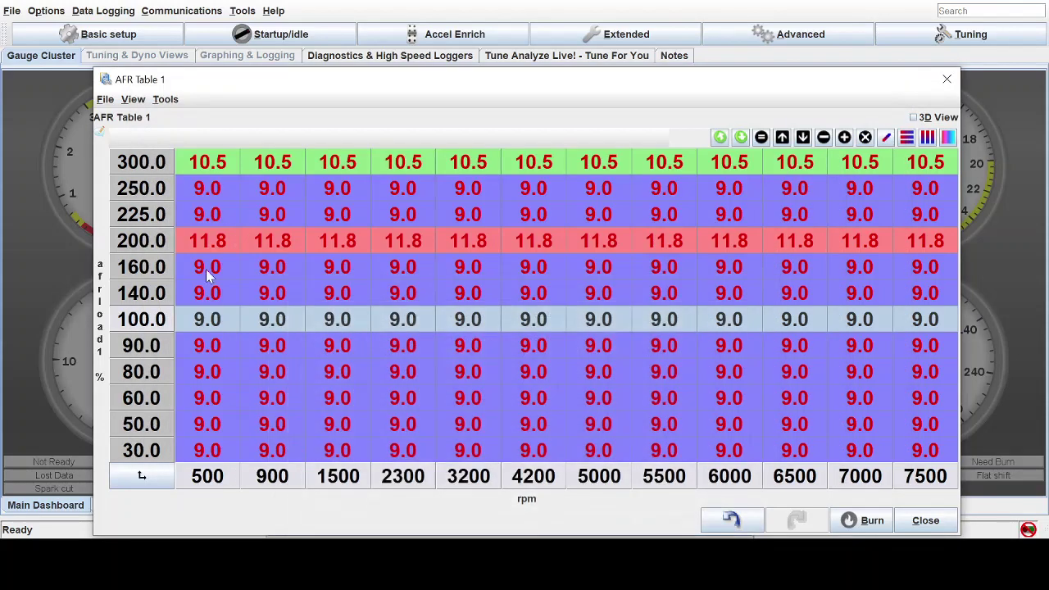
left_click_drag(206, 320, 916, 322)
type("12")
key("Return")
type("12.6")
key("Return")
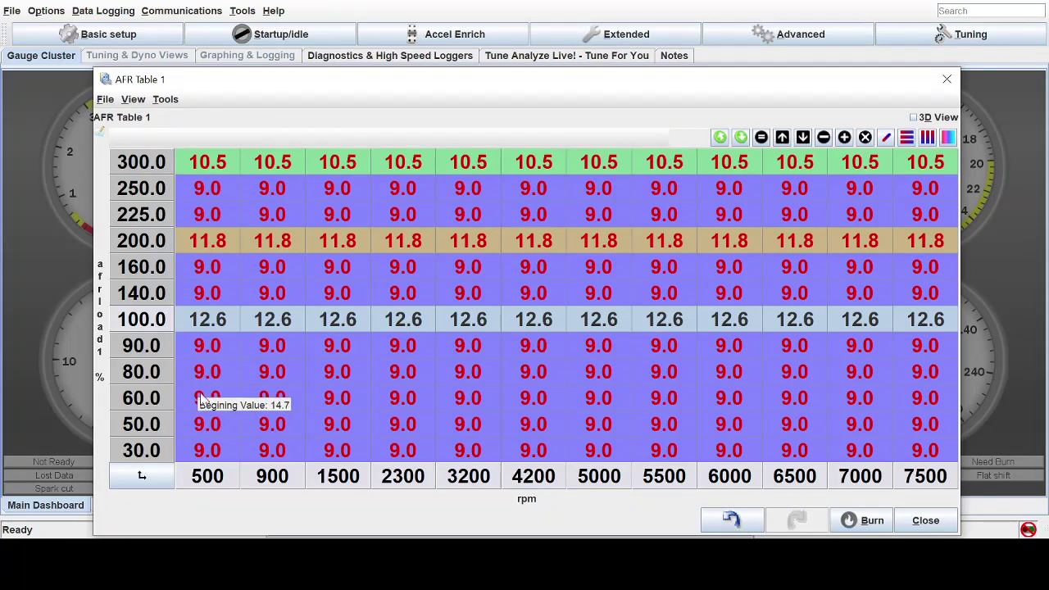
Set the 80.0 through 30.0 load rows to 14.0 across all rpm columns.
left_click_drag(205, 397, 925, 447)
type("14")
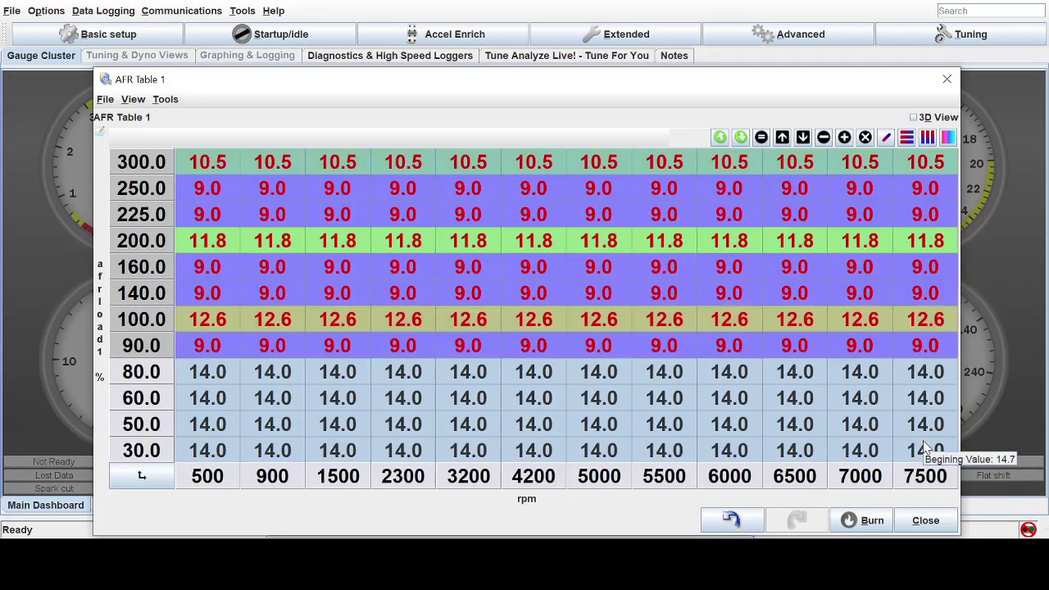
left_click(926, 450)
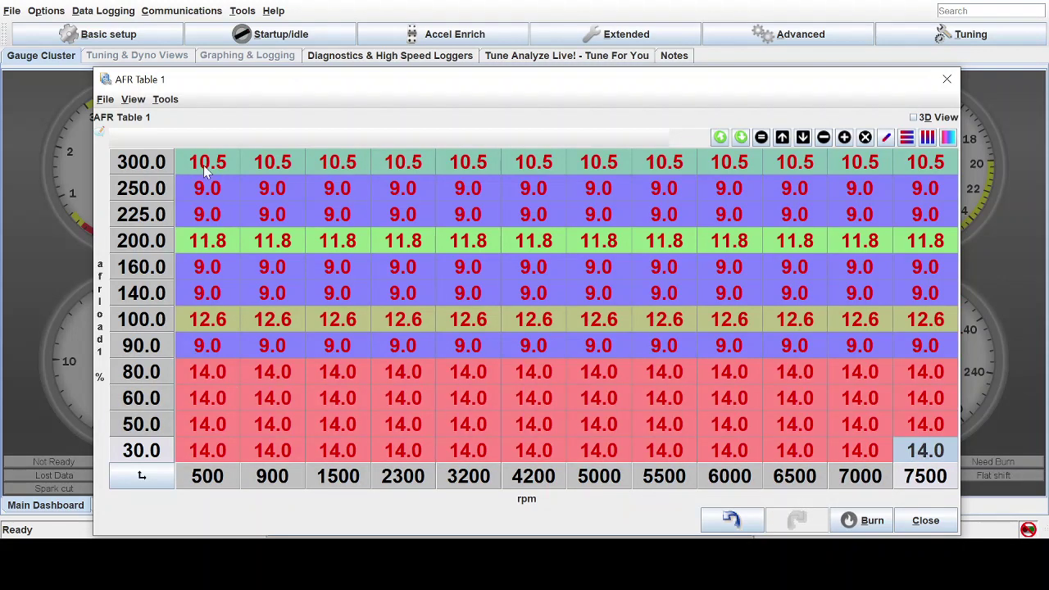
Interpolate vertically between rows 300.0 and 200.0, giving 11.2 at 250.0 and 11.5 at 225.0.
left_click_drag(203, 165, 335, 240)
left_click(393, 168)
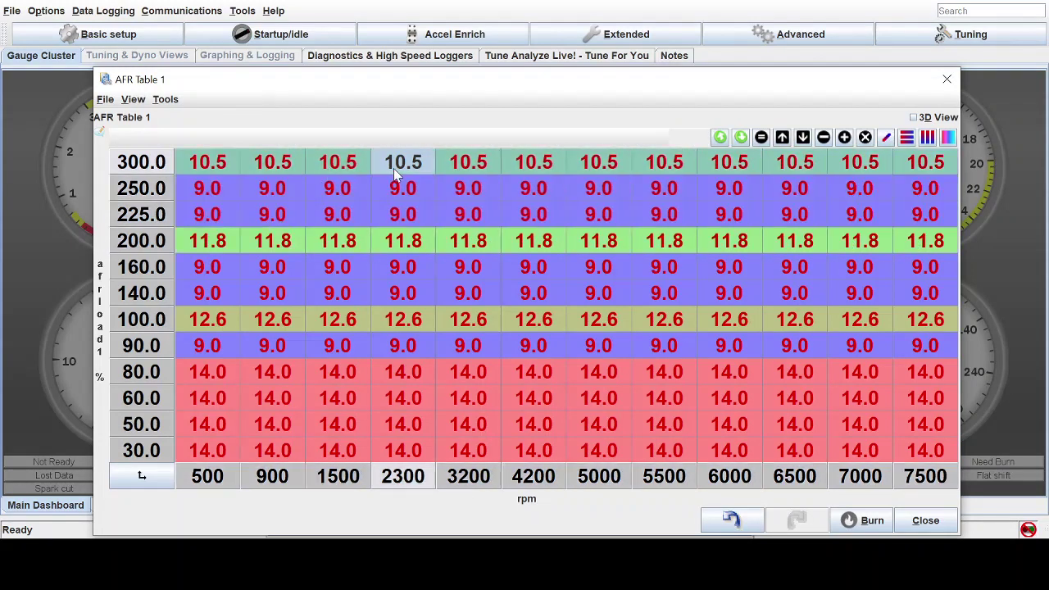
left_click_drag(184, 172, 936, 242)
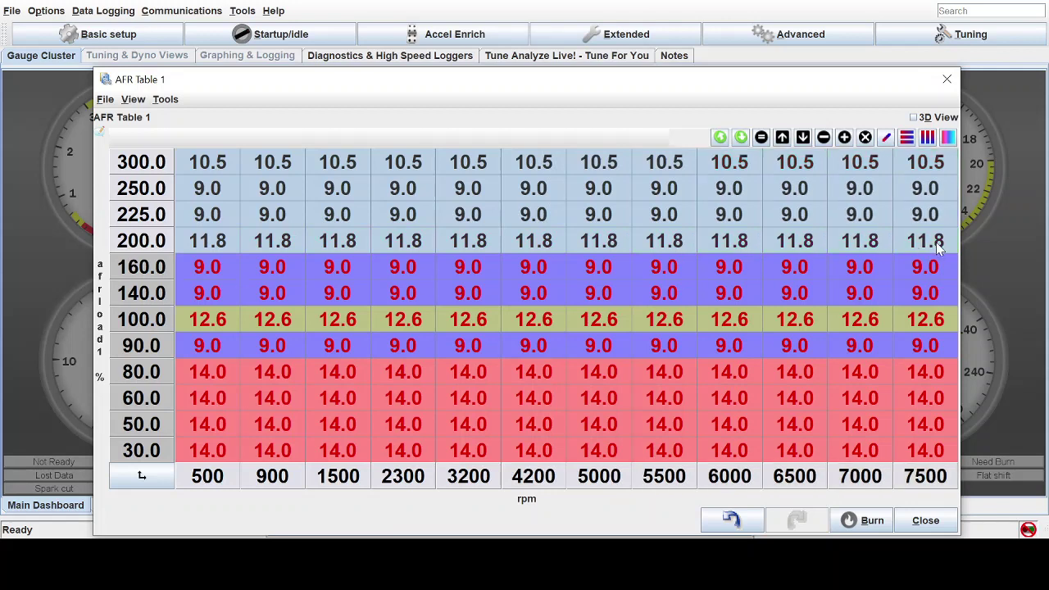
left_click(928, 141)
left_click(797, 277)
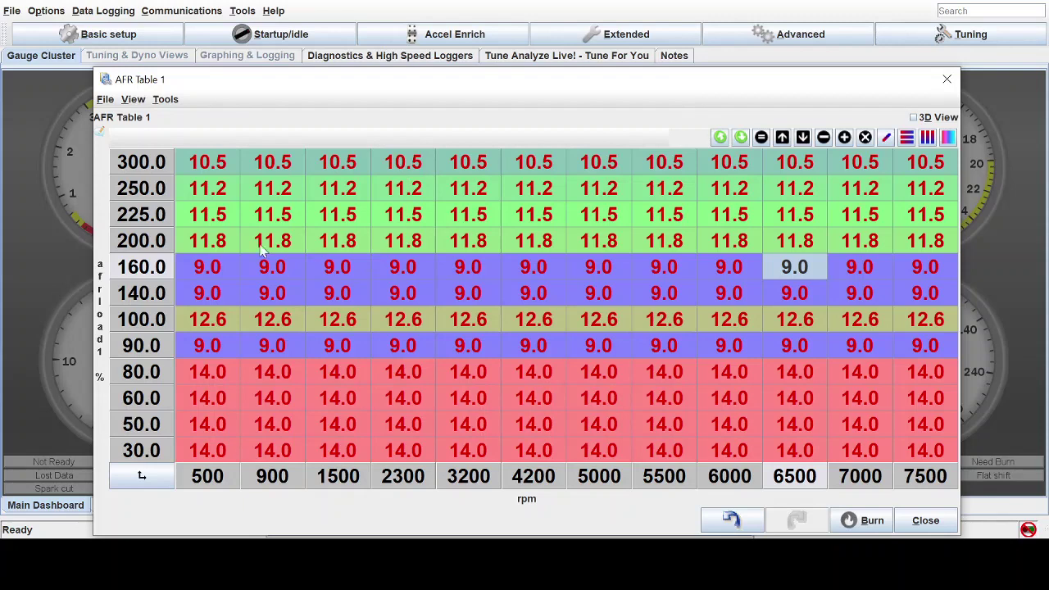
left_click_drag(214, 241, 908, 328)
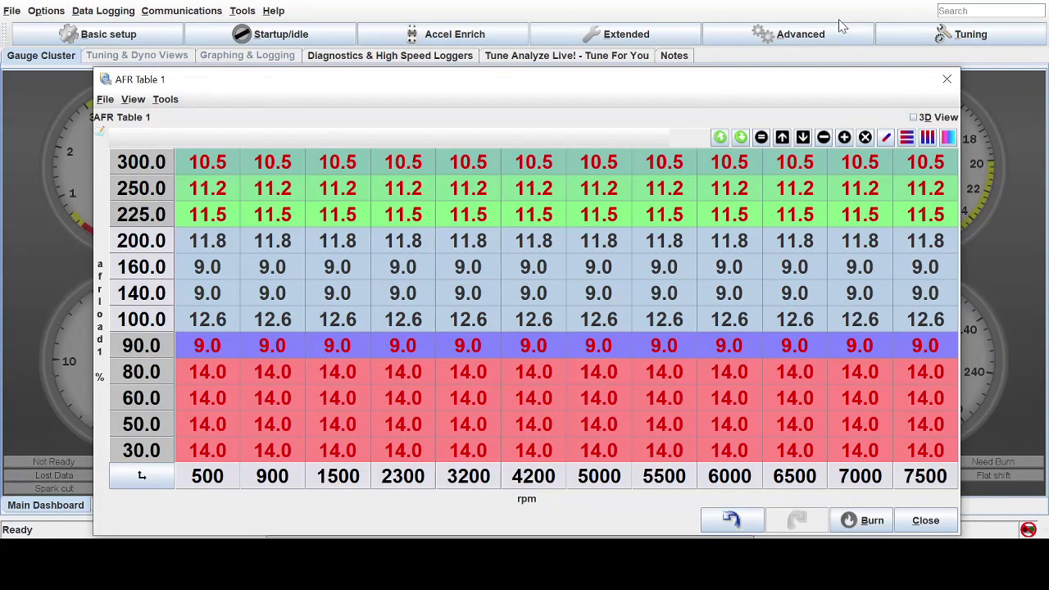
Interpolate rows 200.0–100.0, then rows 100.0–80.0 so row 90.0 becomes 13.3.
left_click(927, 138)
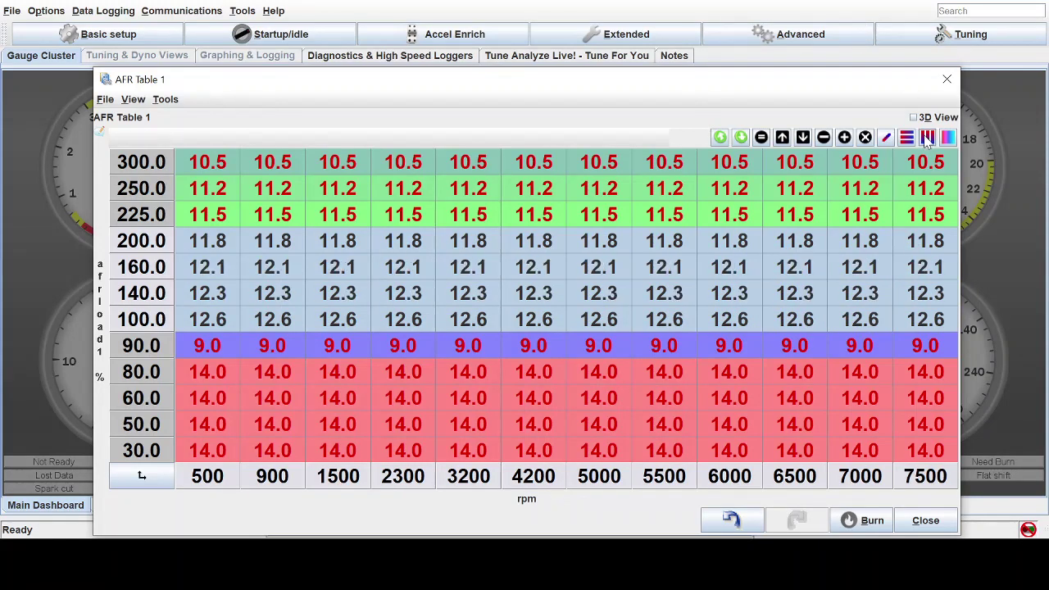
left_click(583, 398)
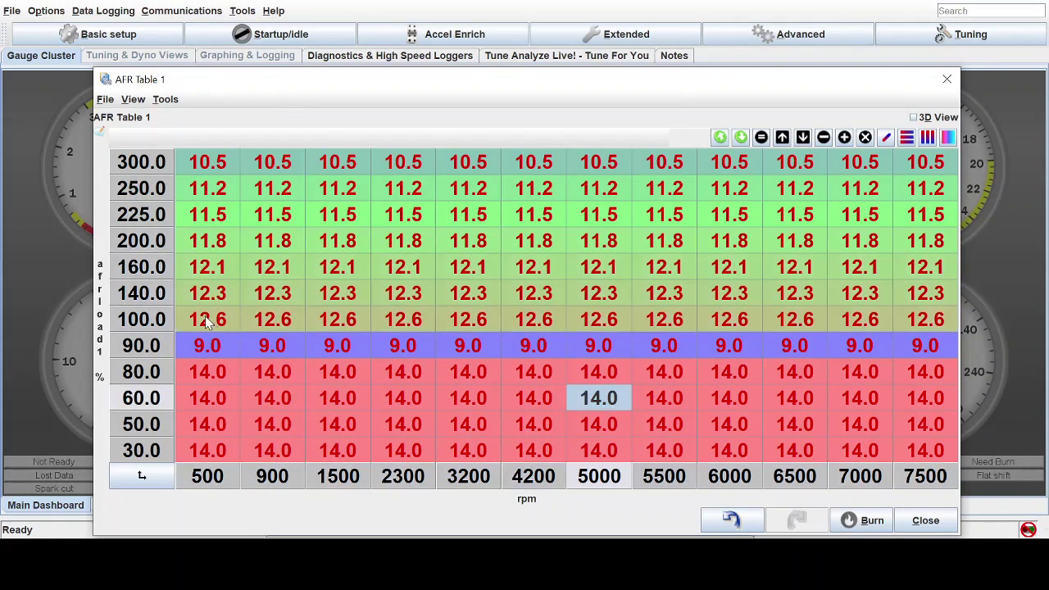
left_click_drag(206, 321, 925, 380)
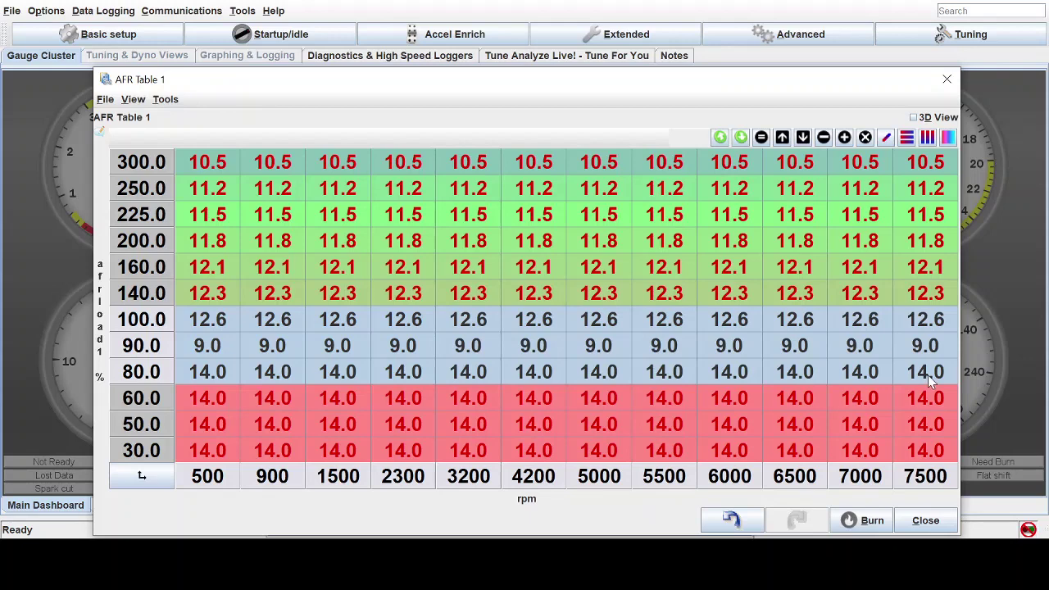
left_click(927, 137)
left_click(888, 424)
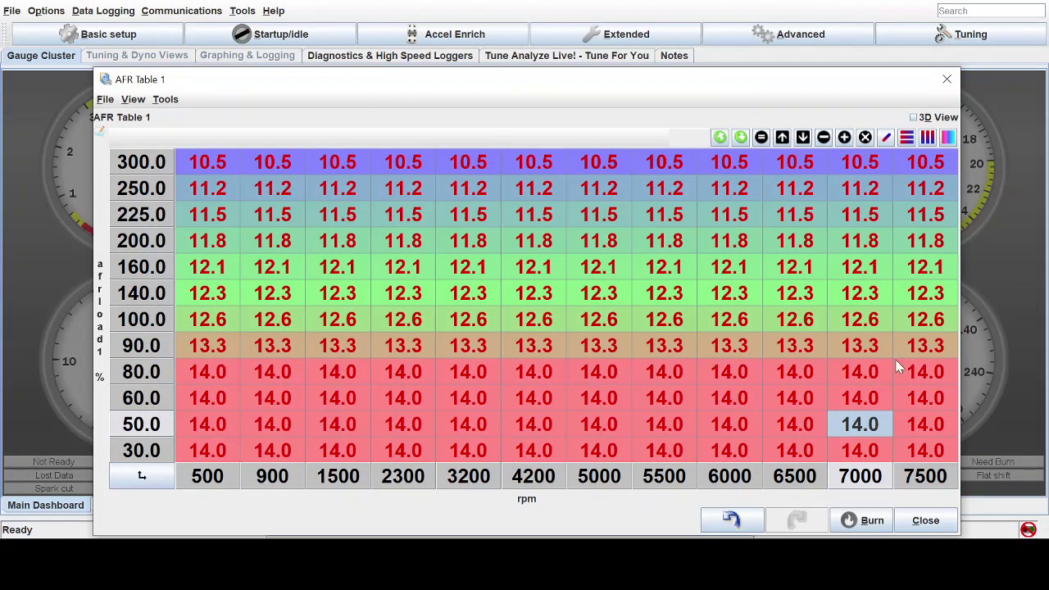
left_click(945, 447)
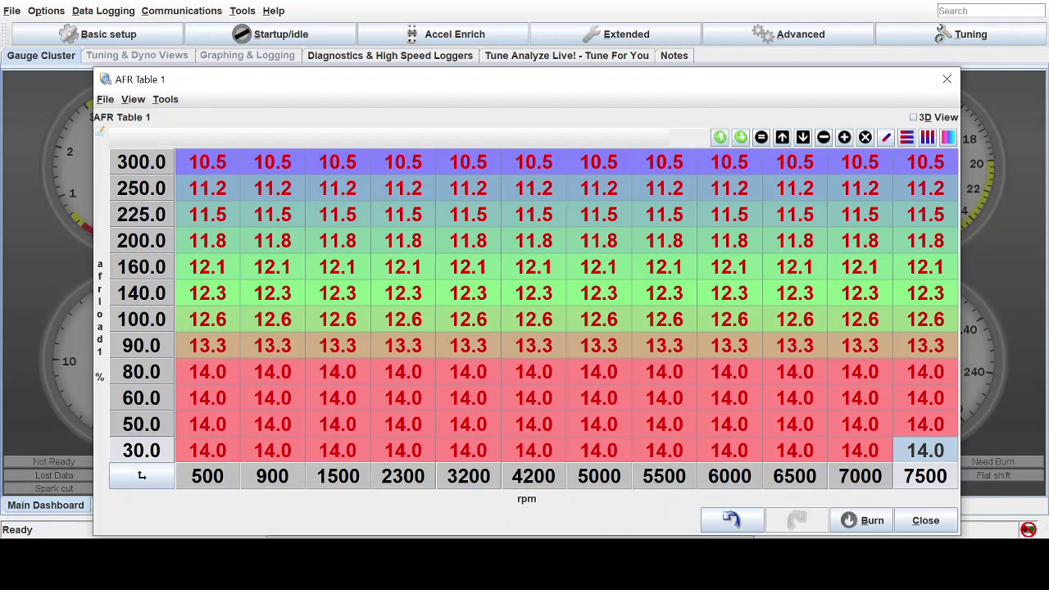
mouse_move(546, 566)
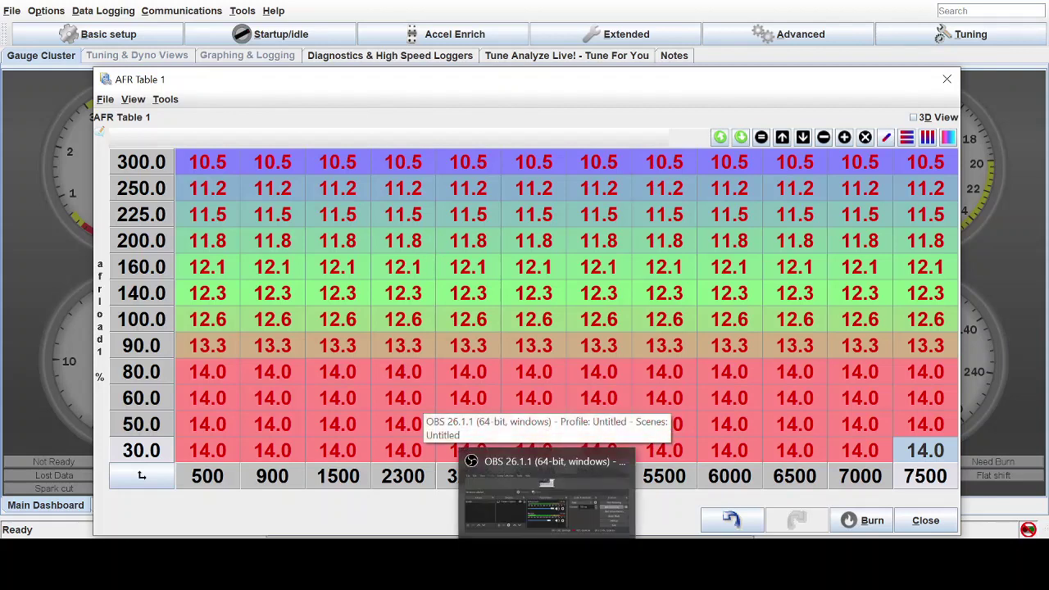